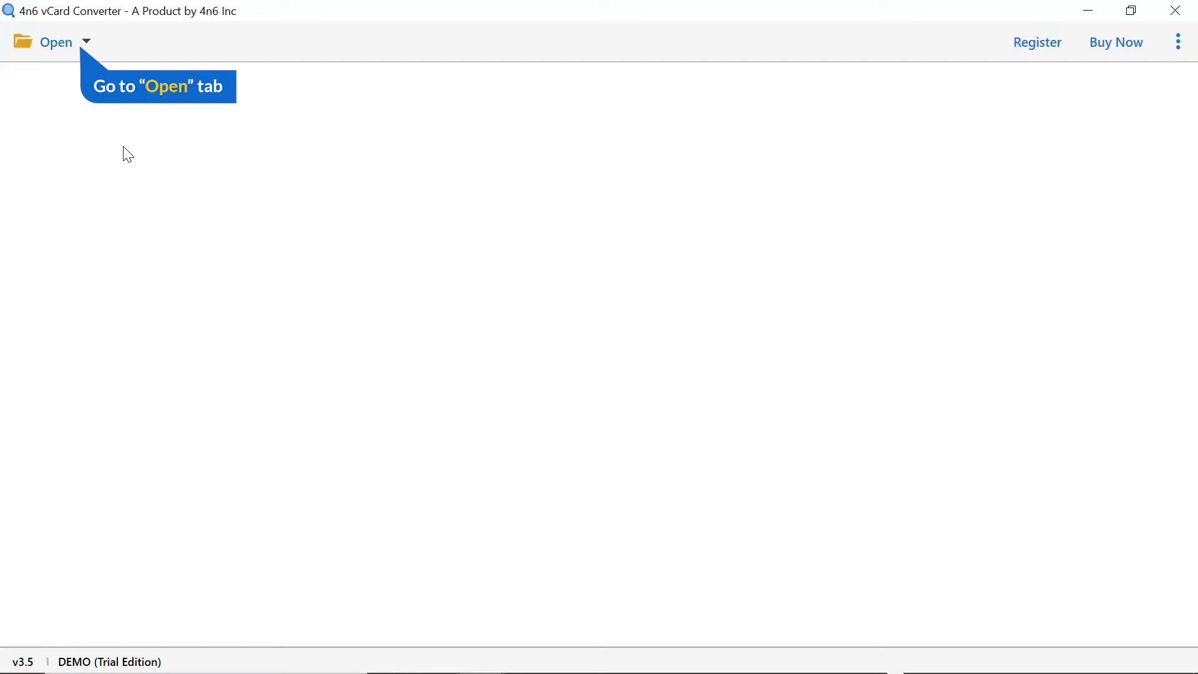
# - Load VCF files 1 through 6 from E:\Data Files\vcard using Choose Files
pyautogui.click(71, 43)
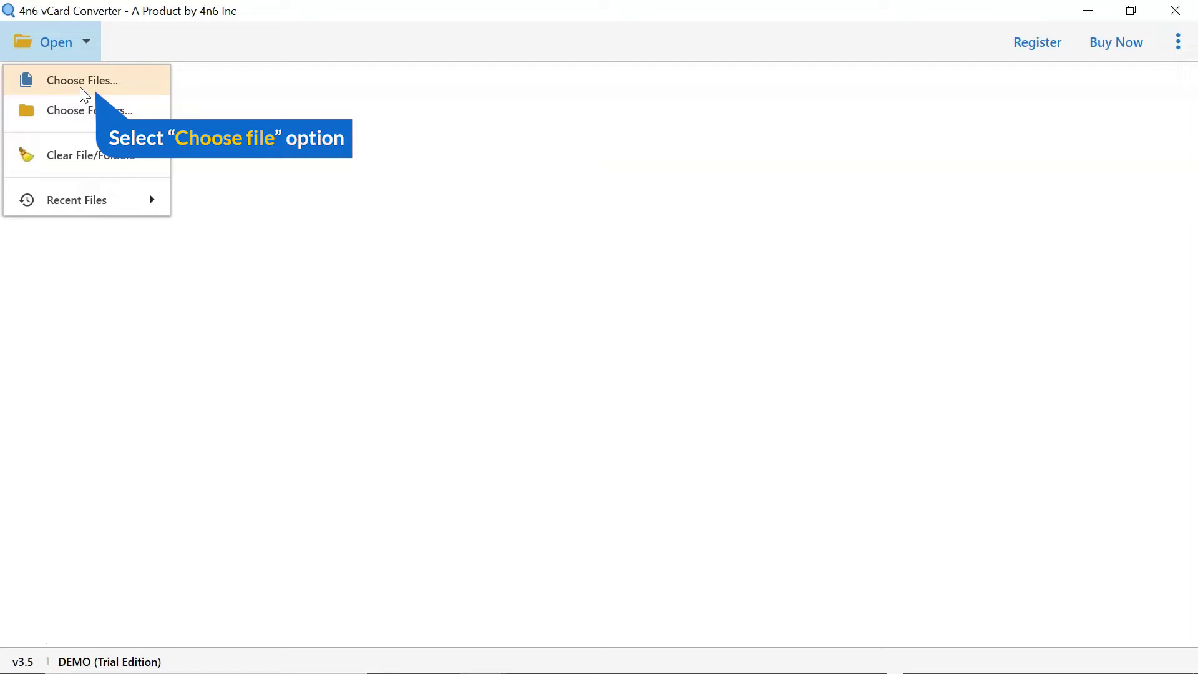
pyautogui.click(83, 93)
pyautogui.click(188, 160)
pyautogui.keyDown('ctrl'); pyautogui.click(188, 180); pyautogui.keyUp('ctrl')
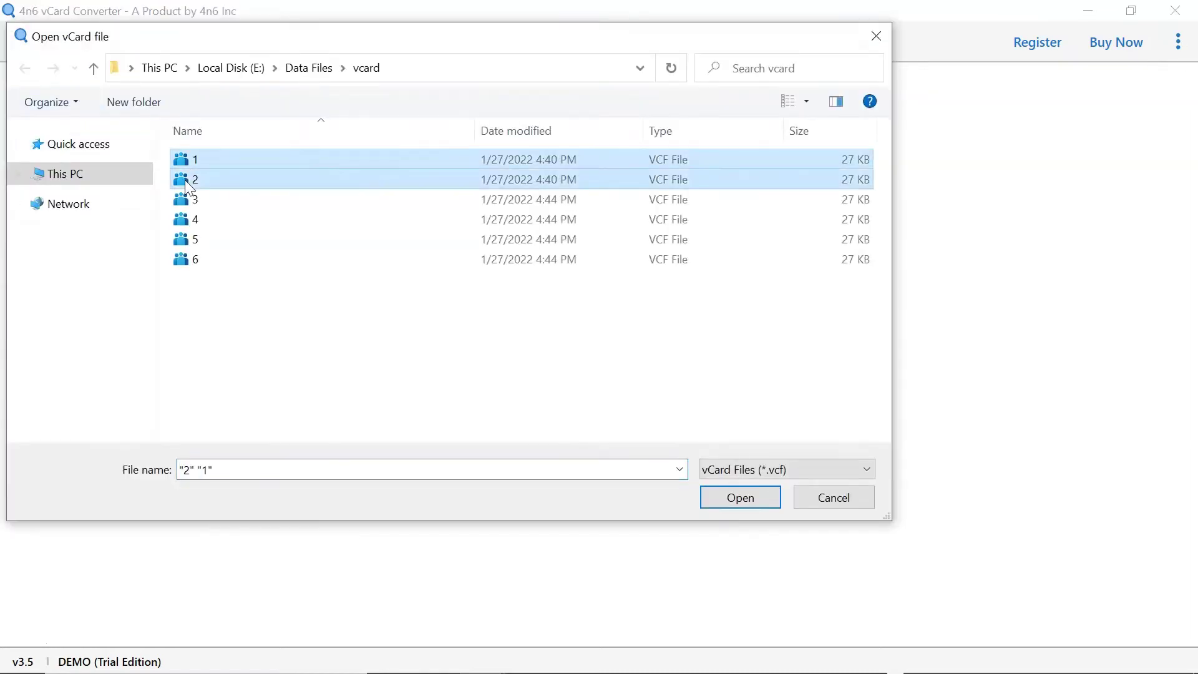
pyautogui.keyDown('ctrl'); pyautogui.click(195, 219); pyautogui.keyUp('ctrl')
pyautogui.keyDown('ctrl'); pyautogui.click(196, 260); pyautogui.keyUp('ctrl')
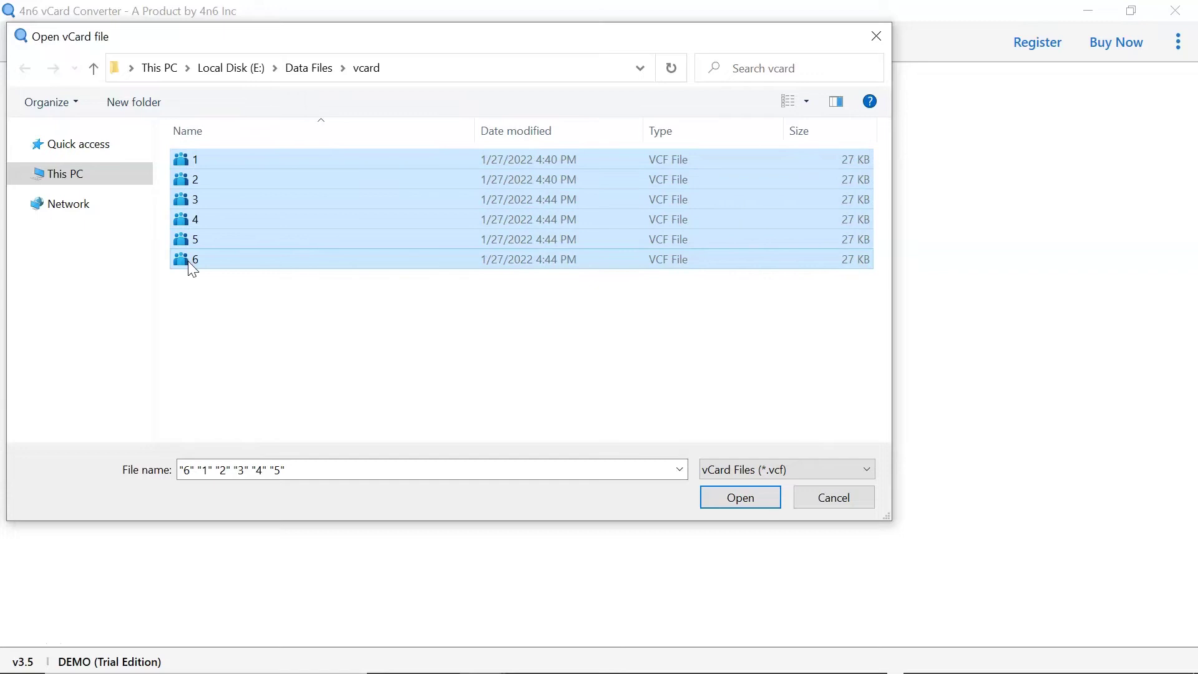
pyautogui.click(731, 504)
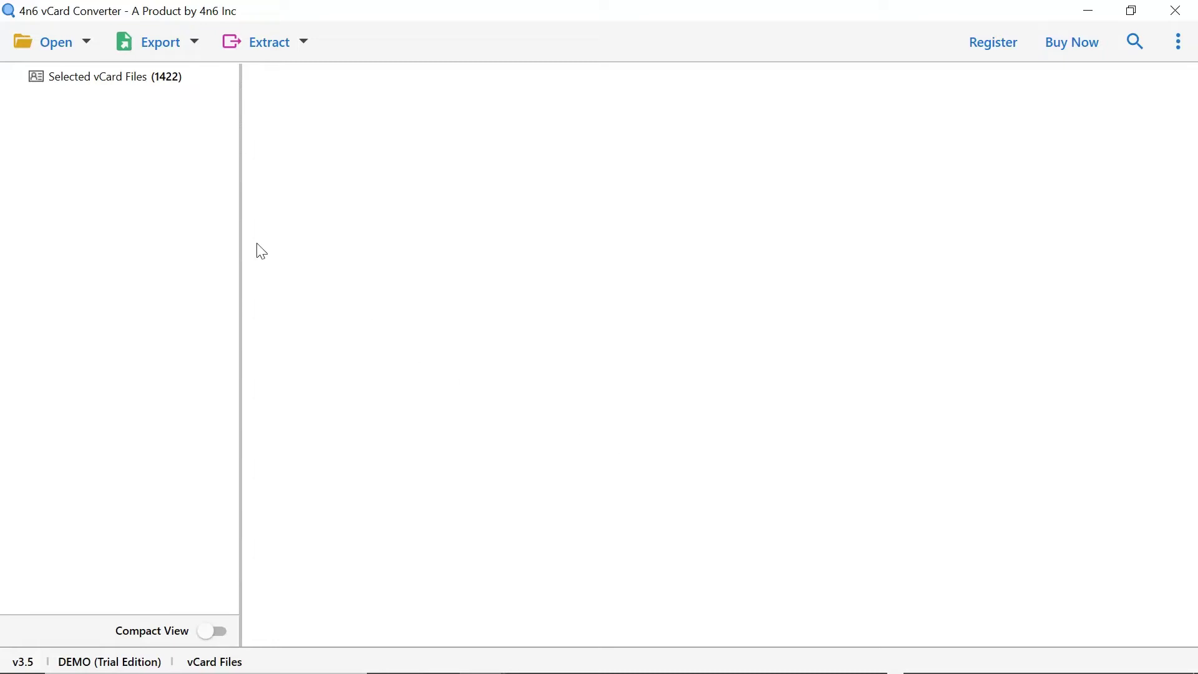
# - List the 1422 loaded contacts and preview one contact's details, including its email
pyautogui.click(51, 83)
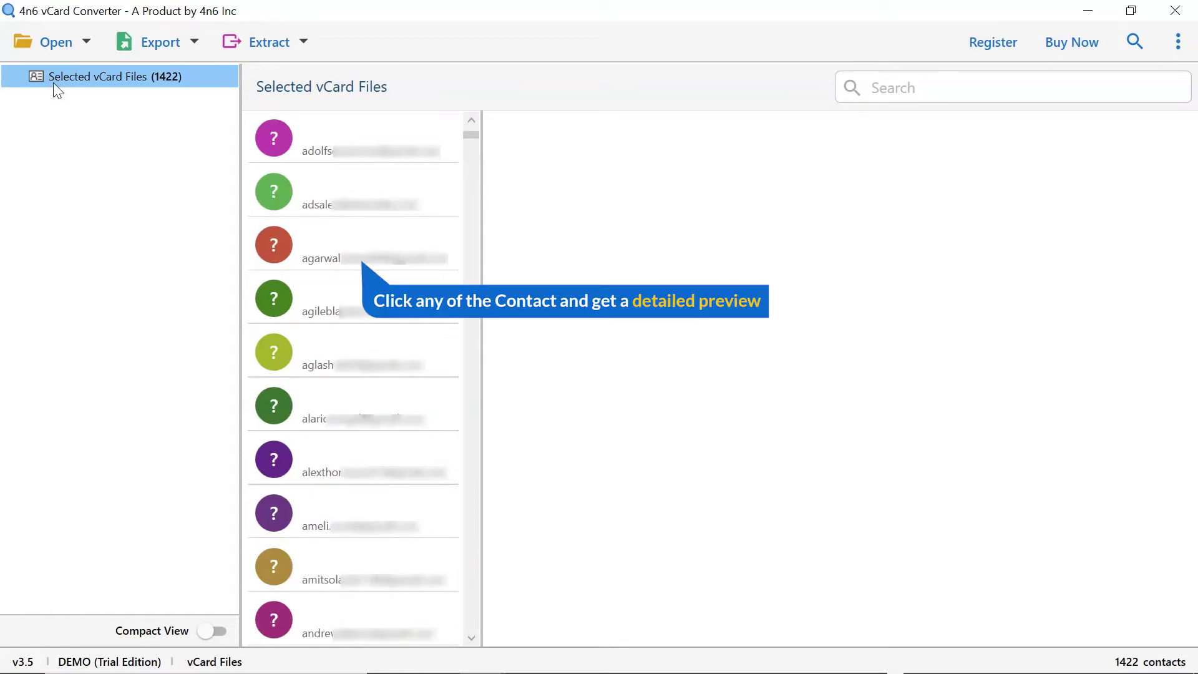
pyautogui.click(419, 245)
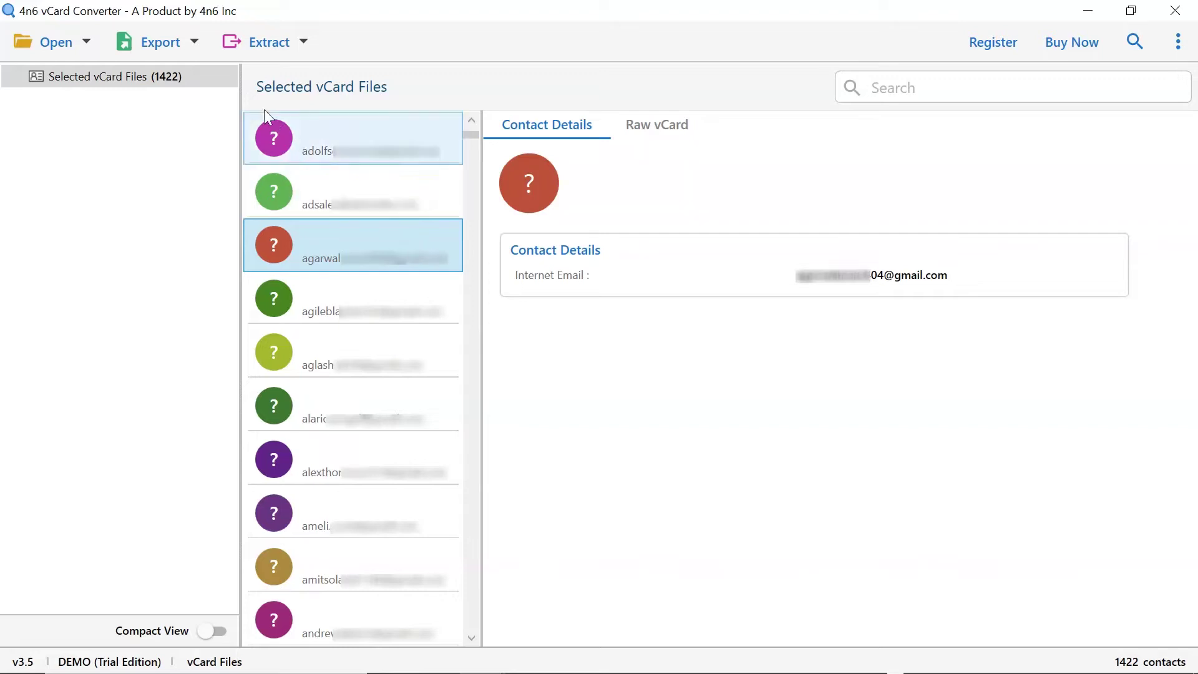
# - Pick vCard (VCF) as the export format and toggle the Selected vCard Files checkbox off and on
pyautogui.click(190, 42)
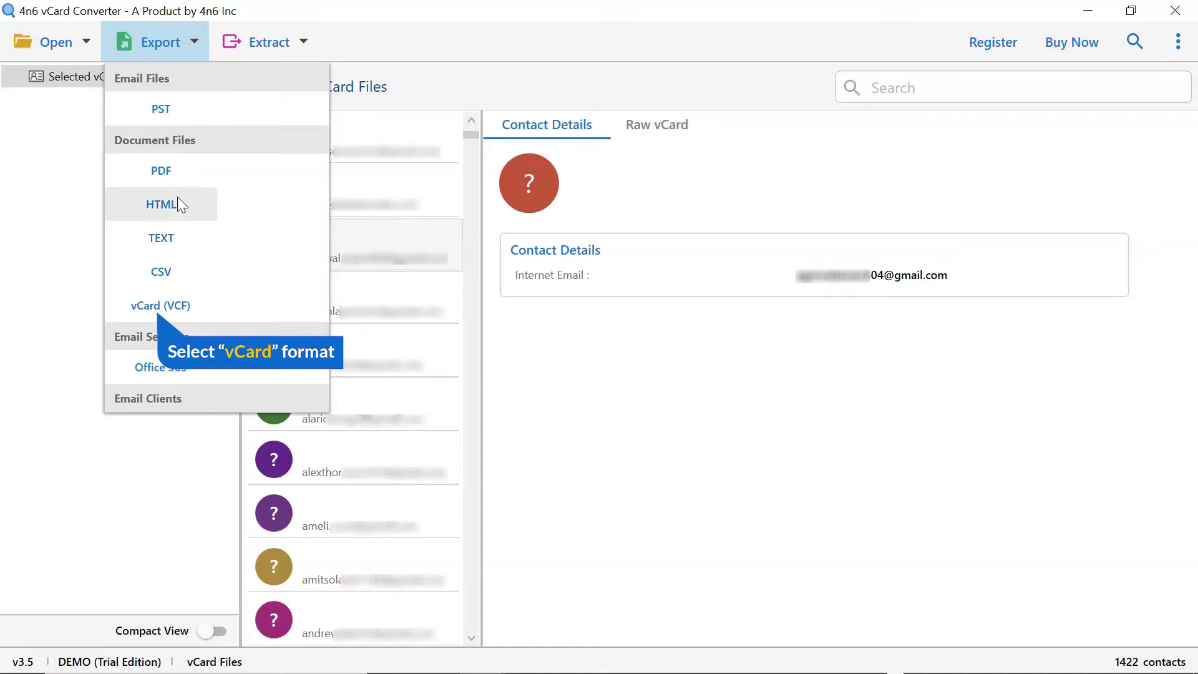
pyautogui.click(185, 315)
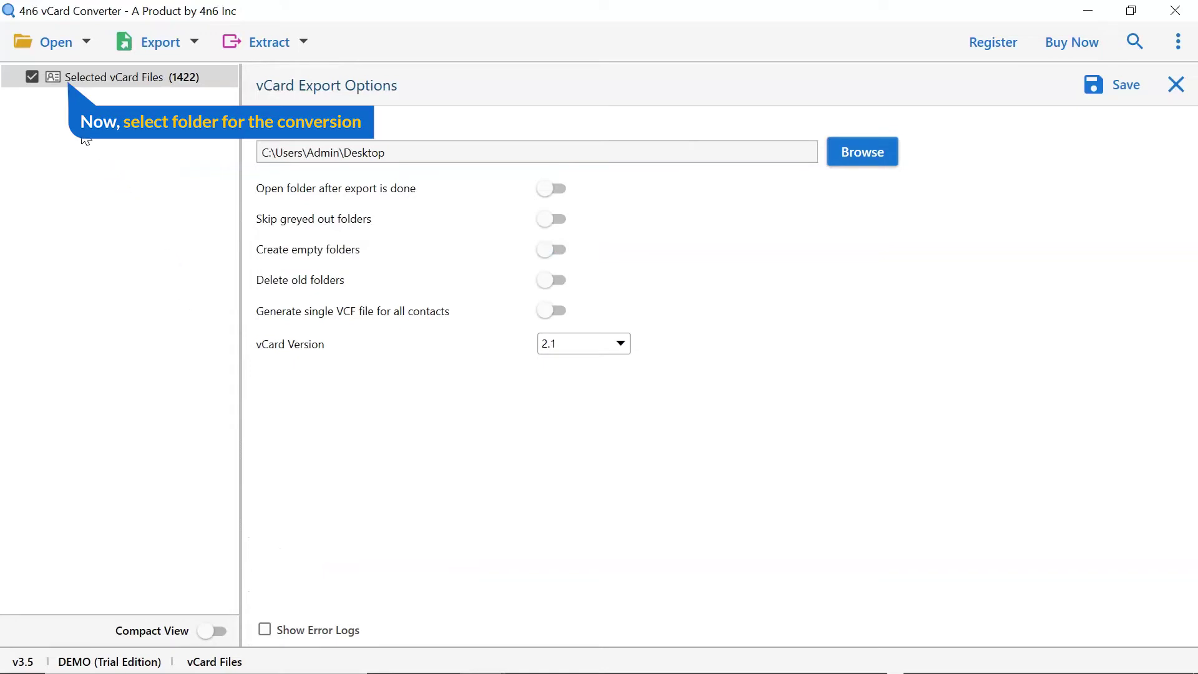
pyautogui.click(31, 78)
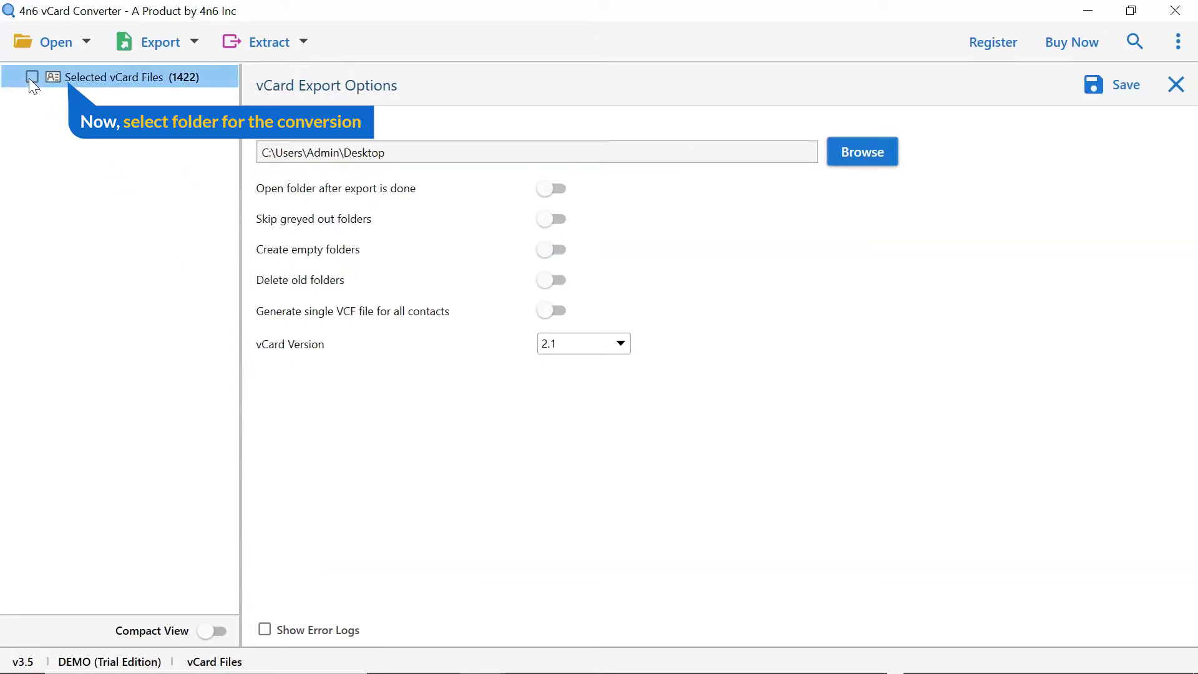
pyautogui.click(33, 78)
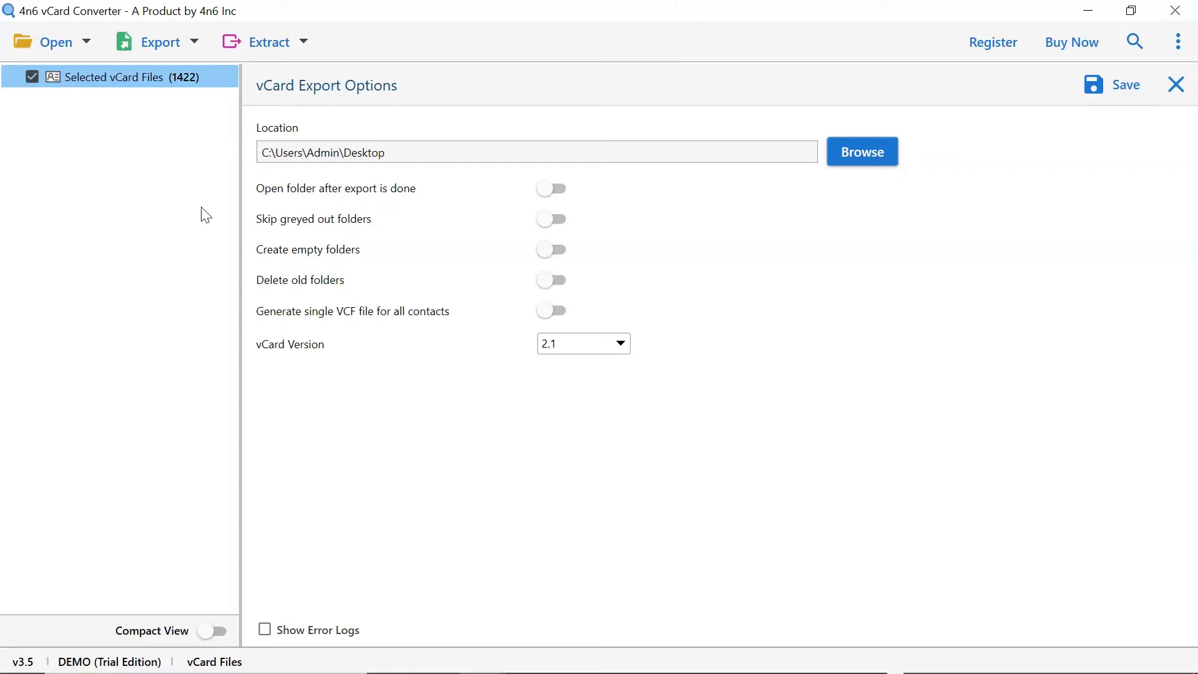
# - Choose Desktop\Output files as the vCard export destination folder
pyautogui.click(859, 160)
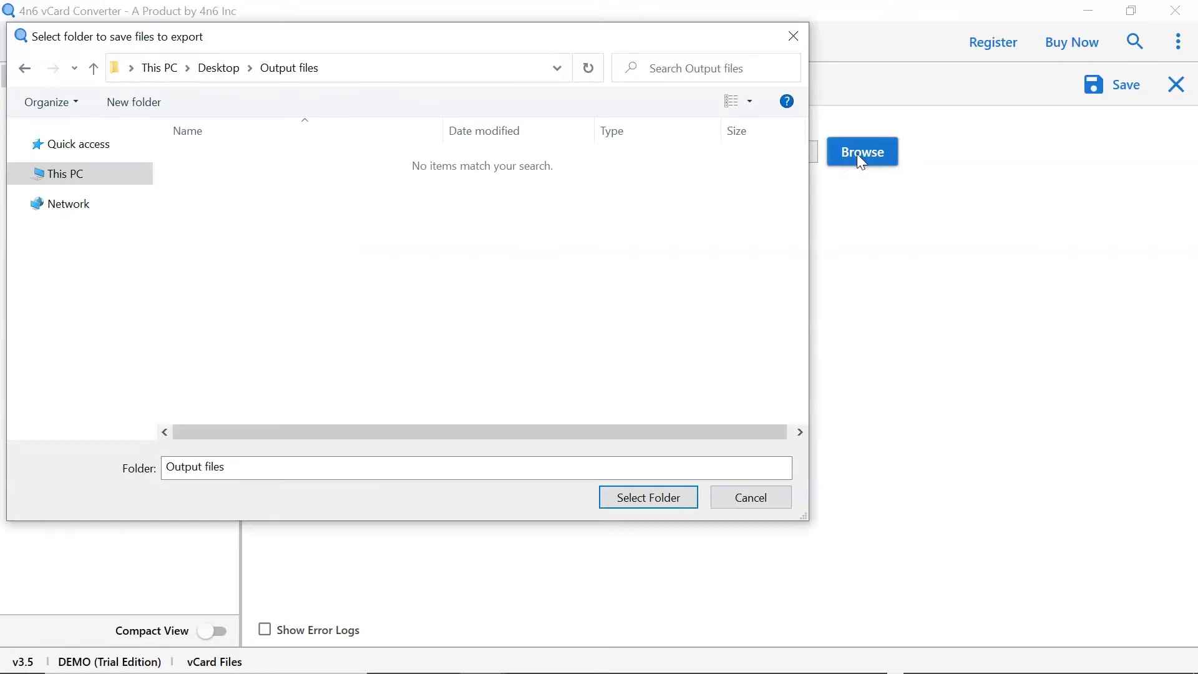
pyautogui.click(672, 498)
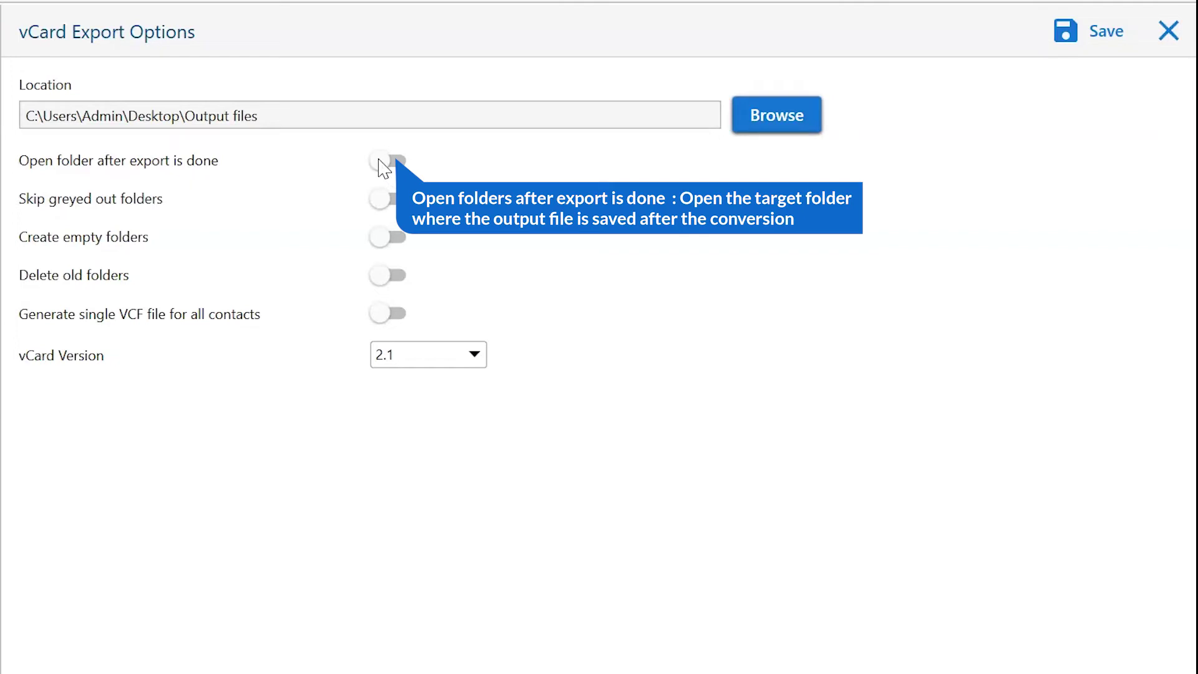
# - Try 'Open folder after export' and 'Skip greyed out folders', leave both off, and enable 'Create empty folders'
pyautogui.click(384, 165)
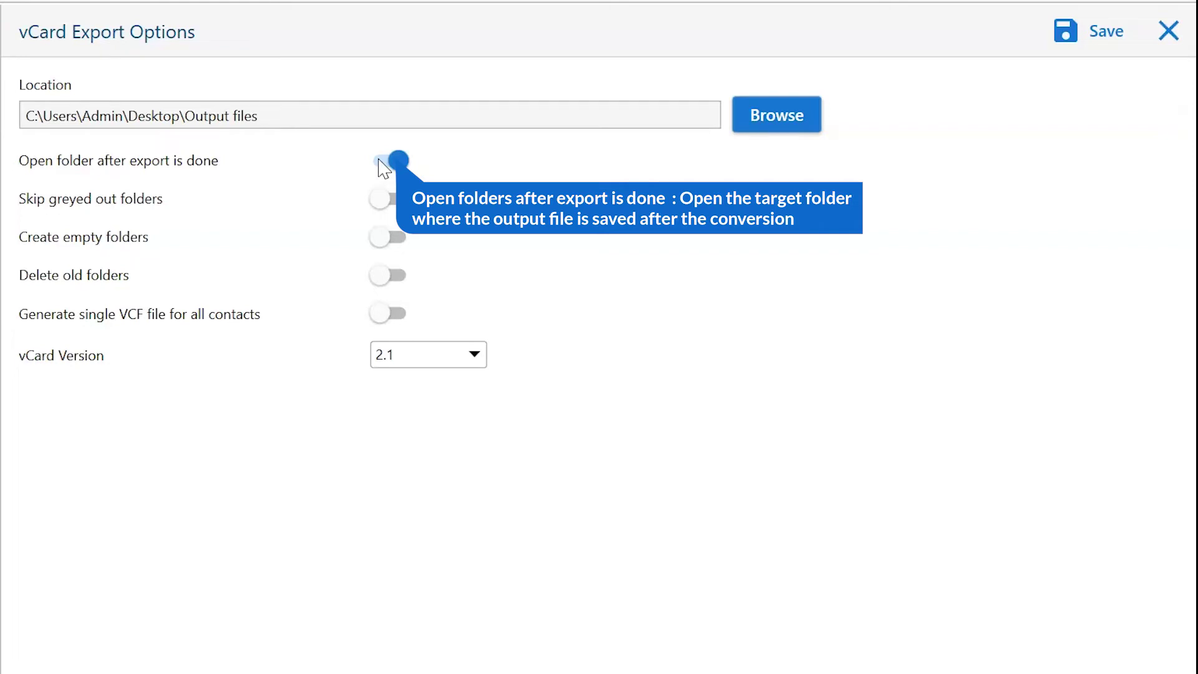
pyautogui.click(384, 164)
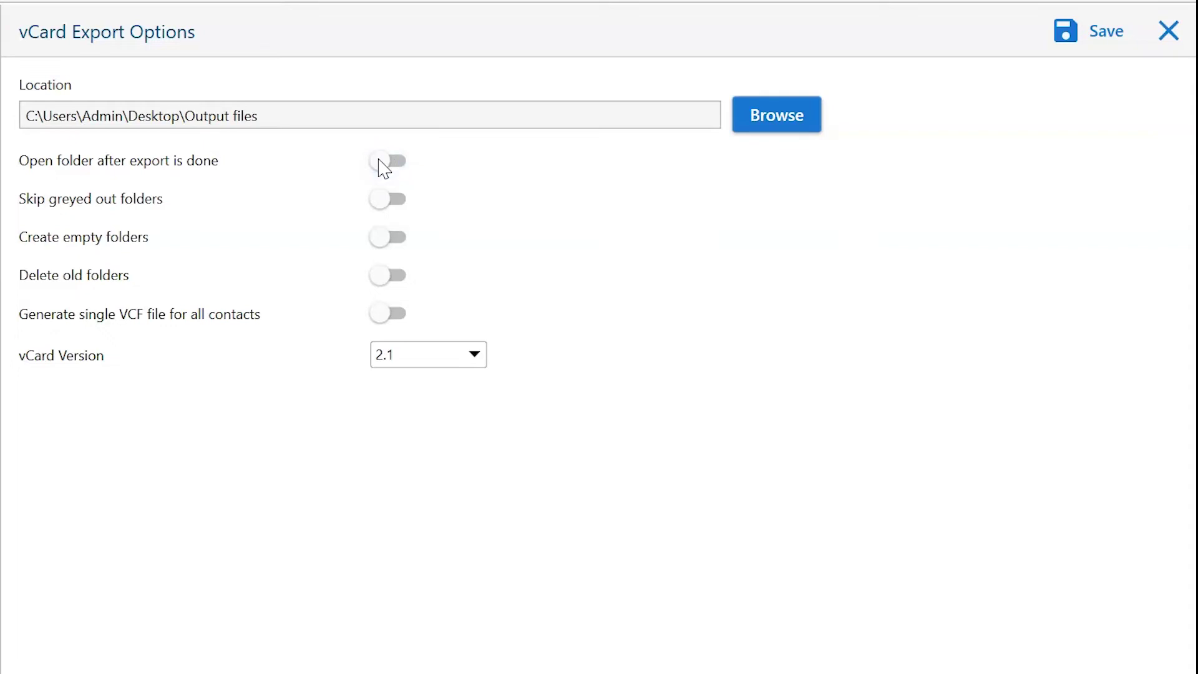
pyautogui.click(383, 204)
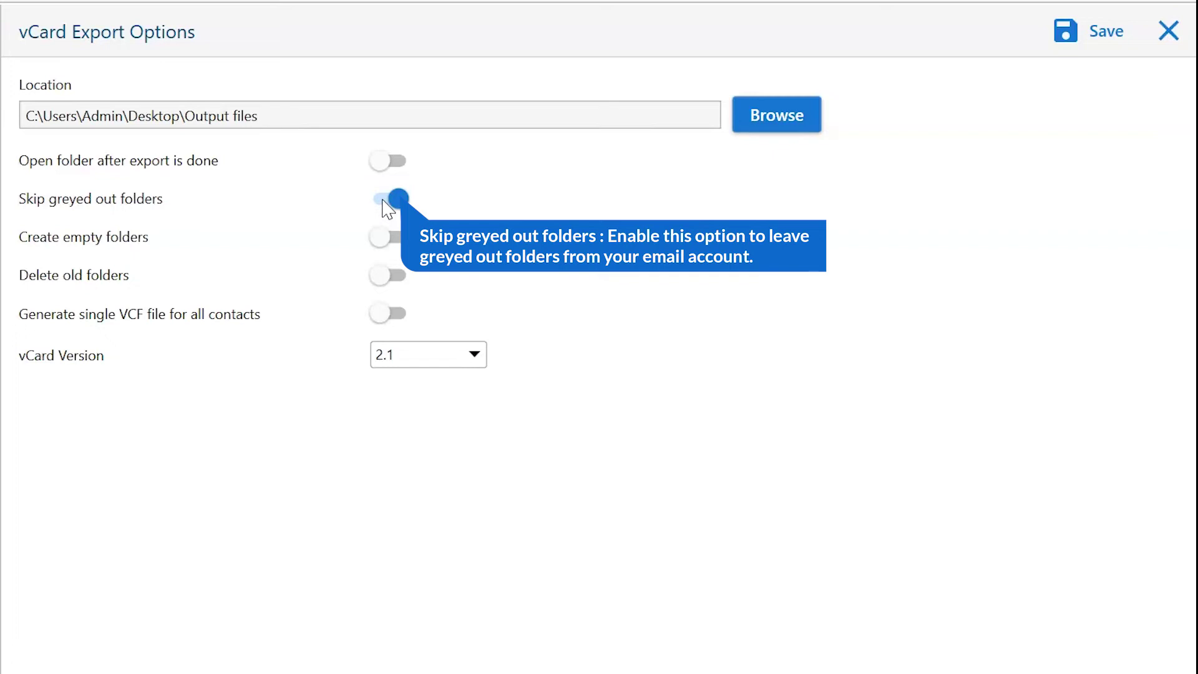
pyautogui.click(386, 204)
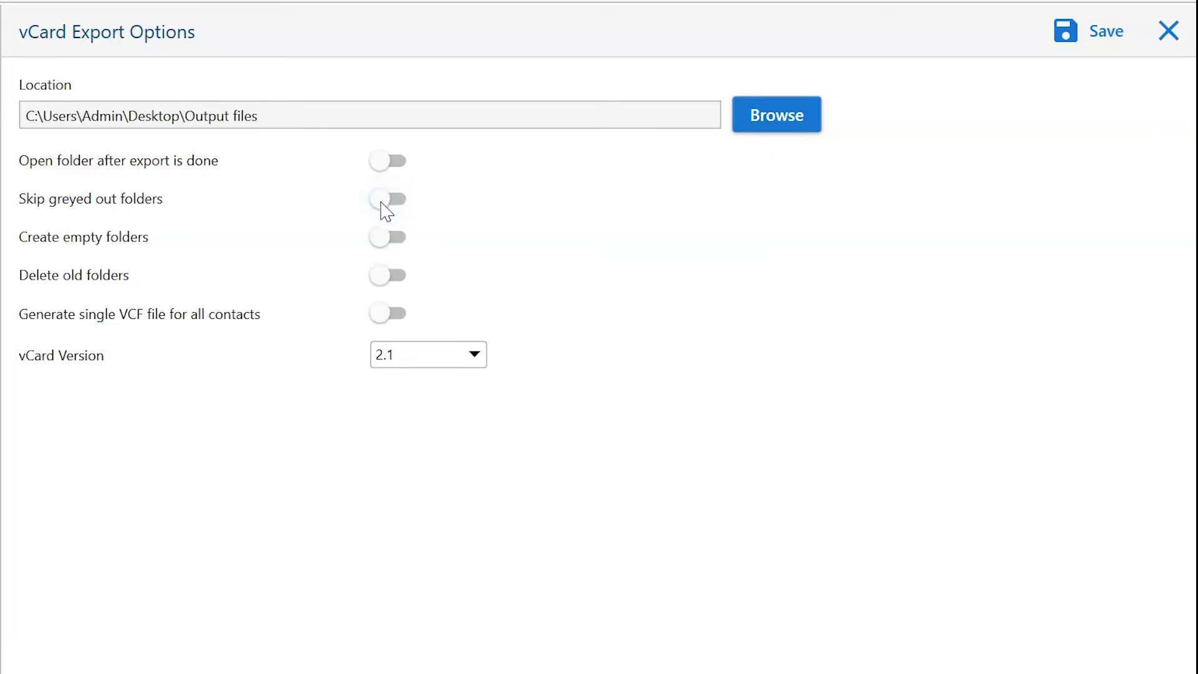
pyautogui.click(382, 241)
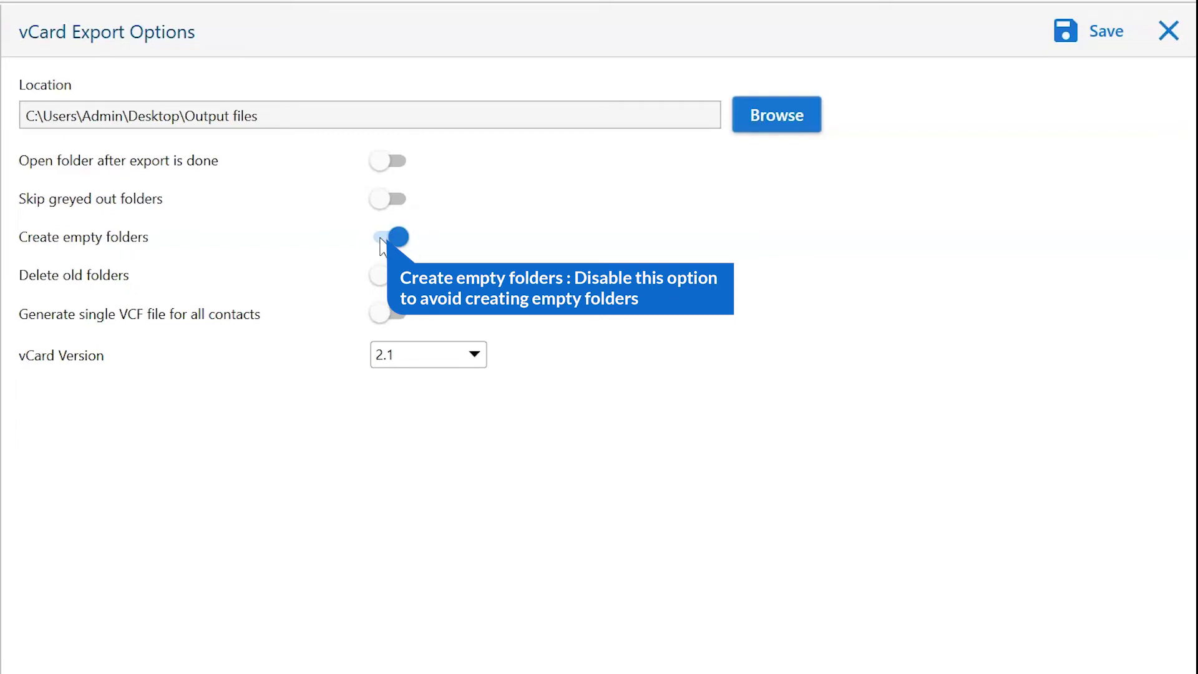
# - Disable 'Create empty folders', leave 'Delete old folders' off, and enable 'Generate single VCF file for all contacts'
pyautogui.click(381, 242)
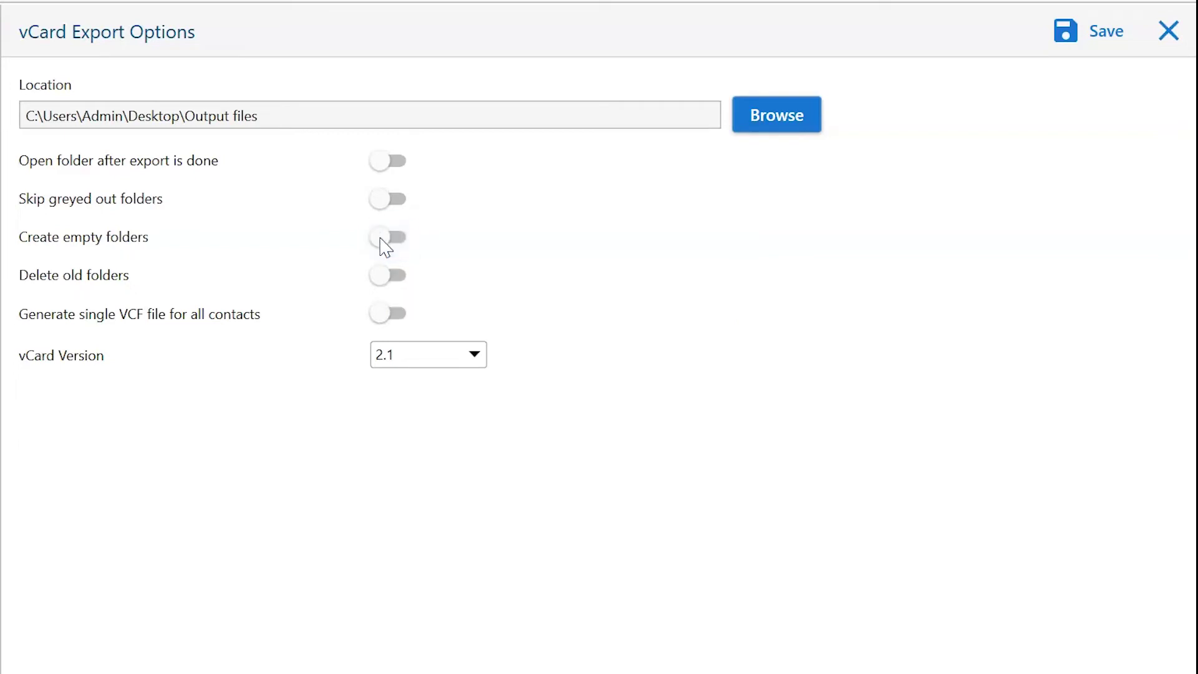
pyautogui.click(385, 279)
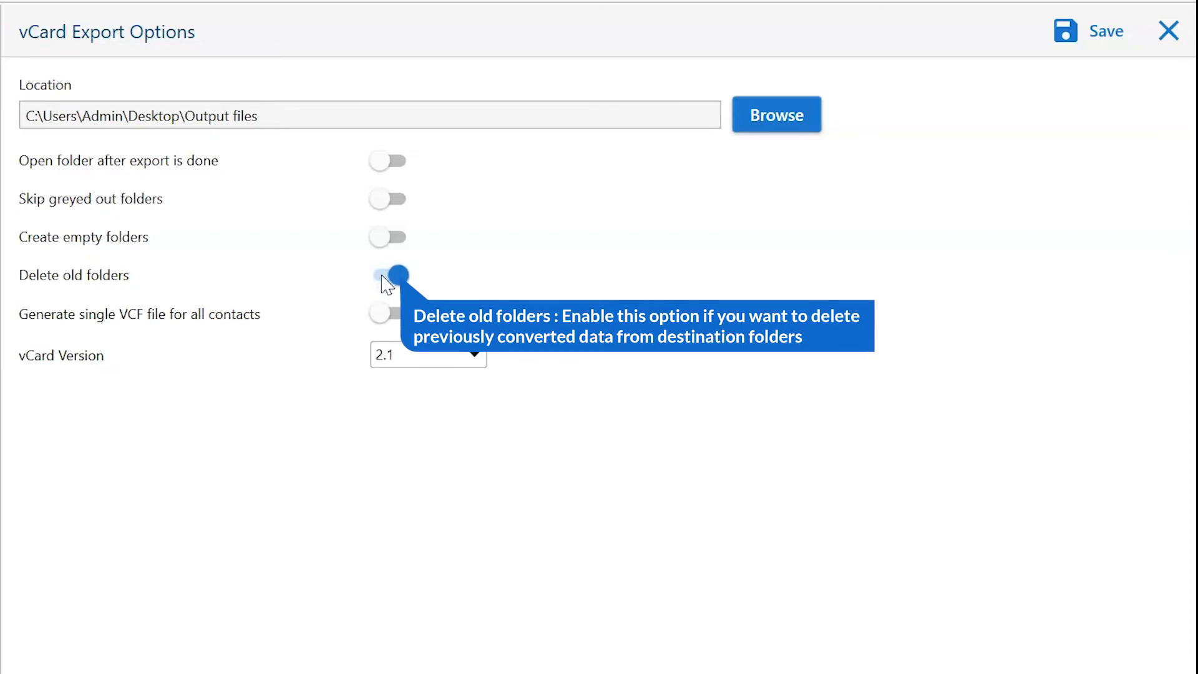
pyautogui.click(385, 279)
pyautogui.click(388, 316)
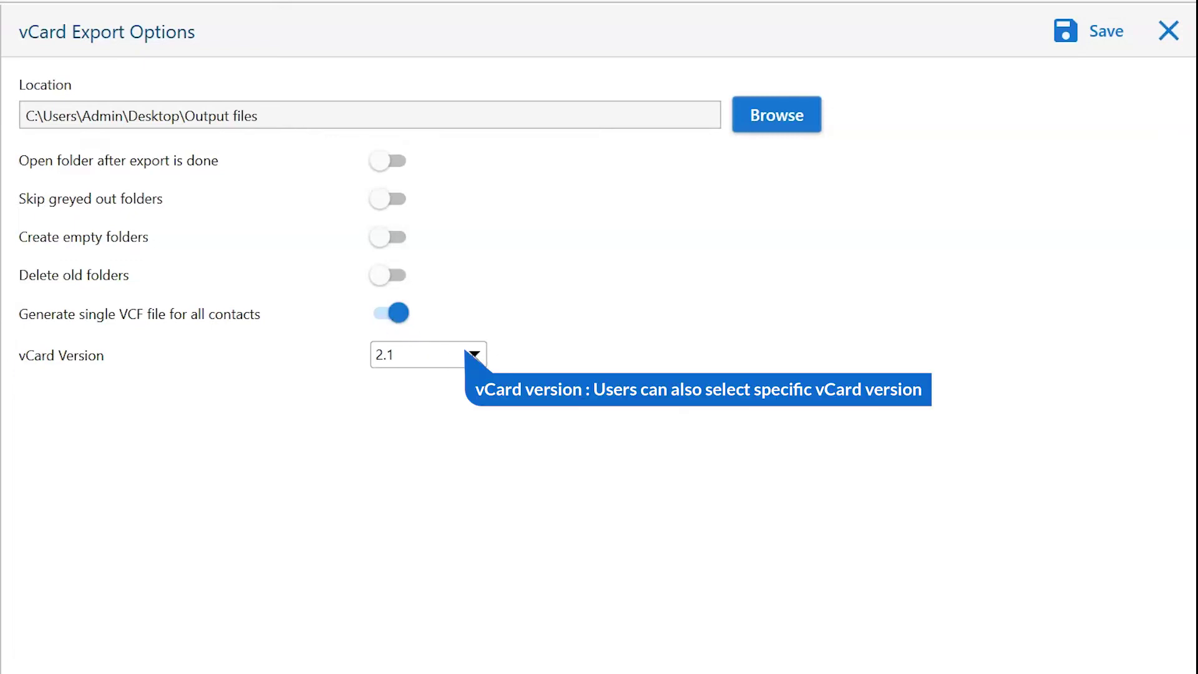
# - Save the export as vCard version 2.1 and dismiss the Demo Edition limit notice
pyautogui.click(474, 357)
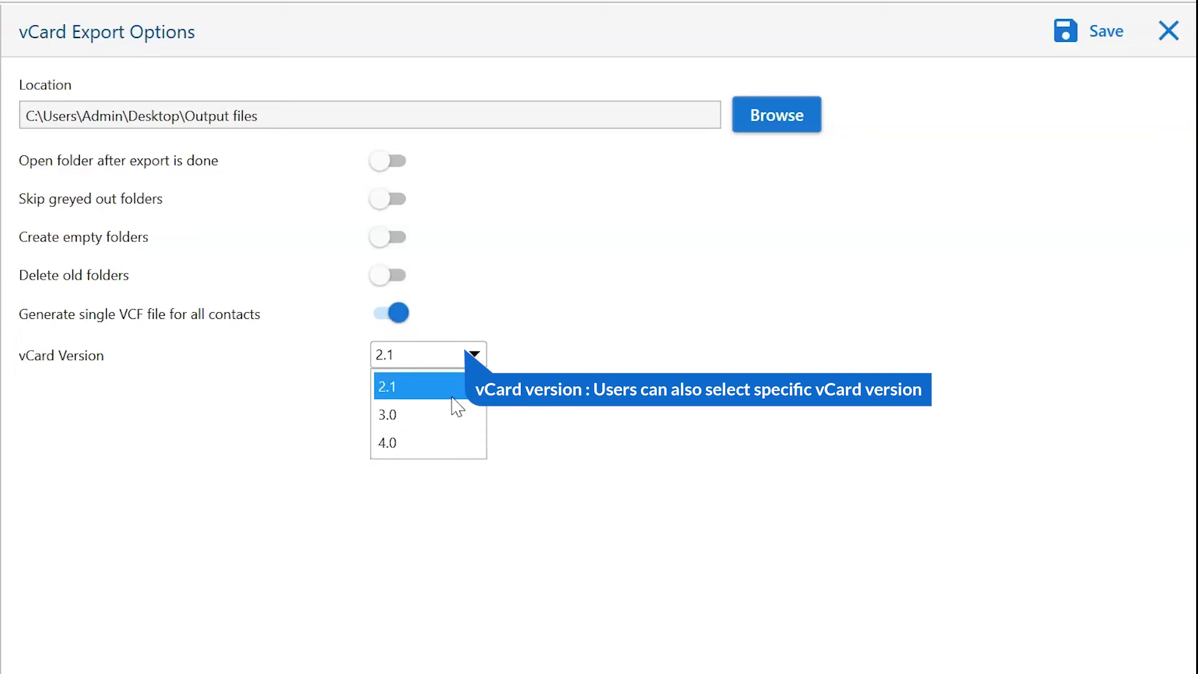
pyautogui.click(459, 387)
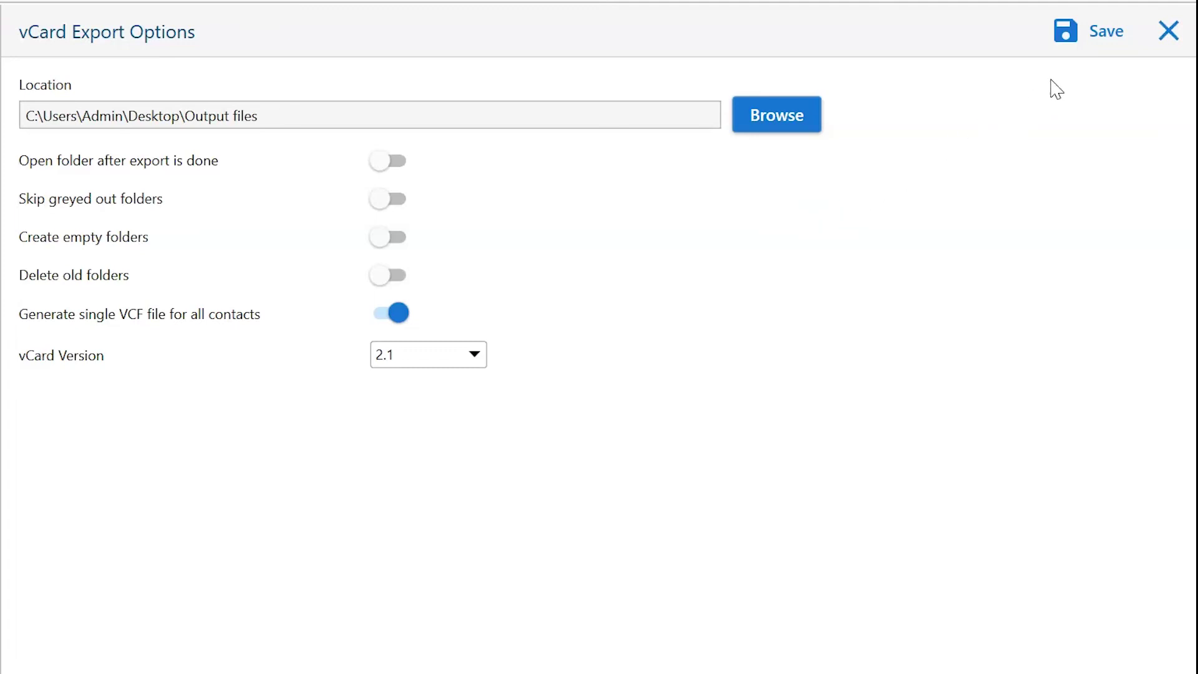
pyautogui.click(1107, 36)
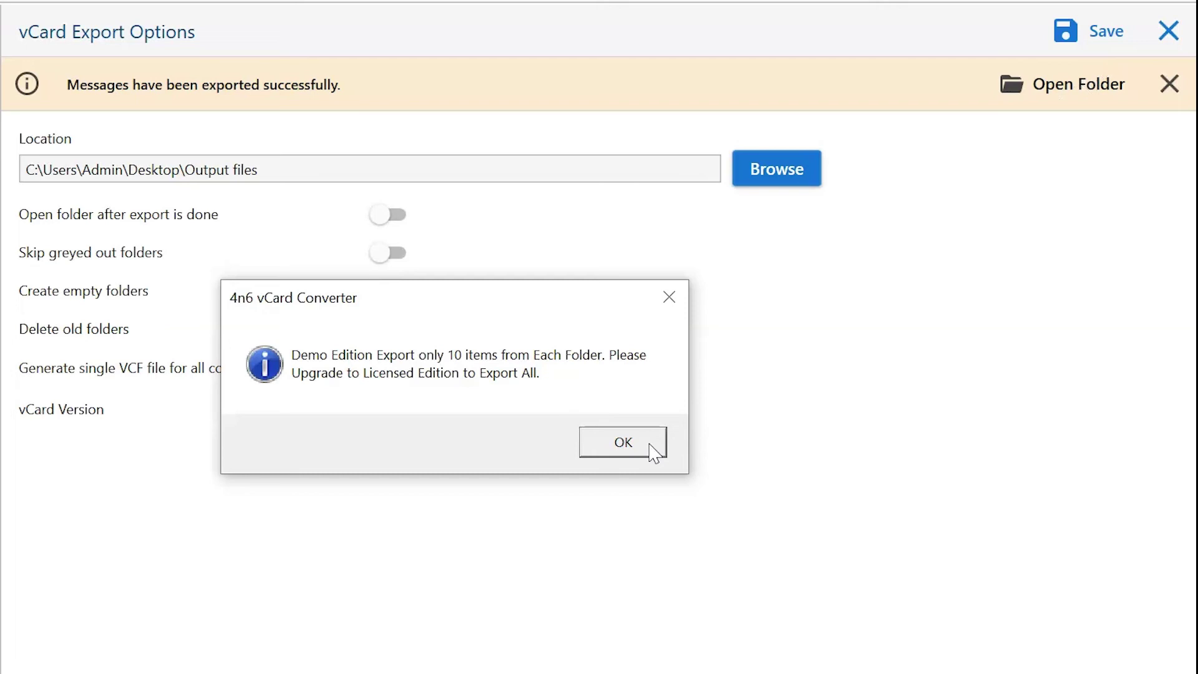
pyautogui.click(623, 447)
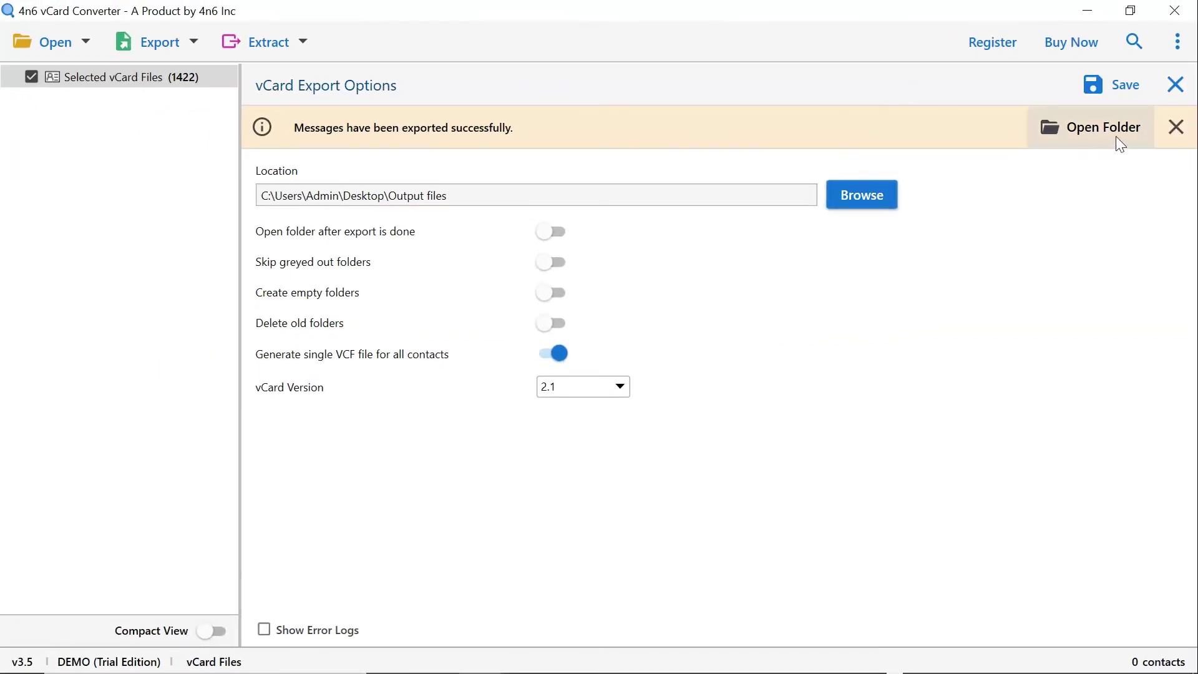
# - Open the Output files folder from the success banner, then its Selected vCard Files subfolder
pyautogui.click(1117, 136)
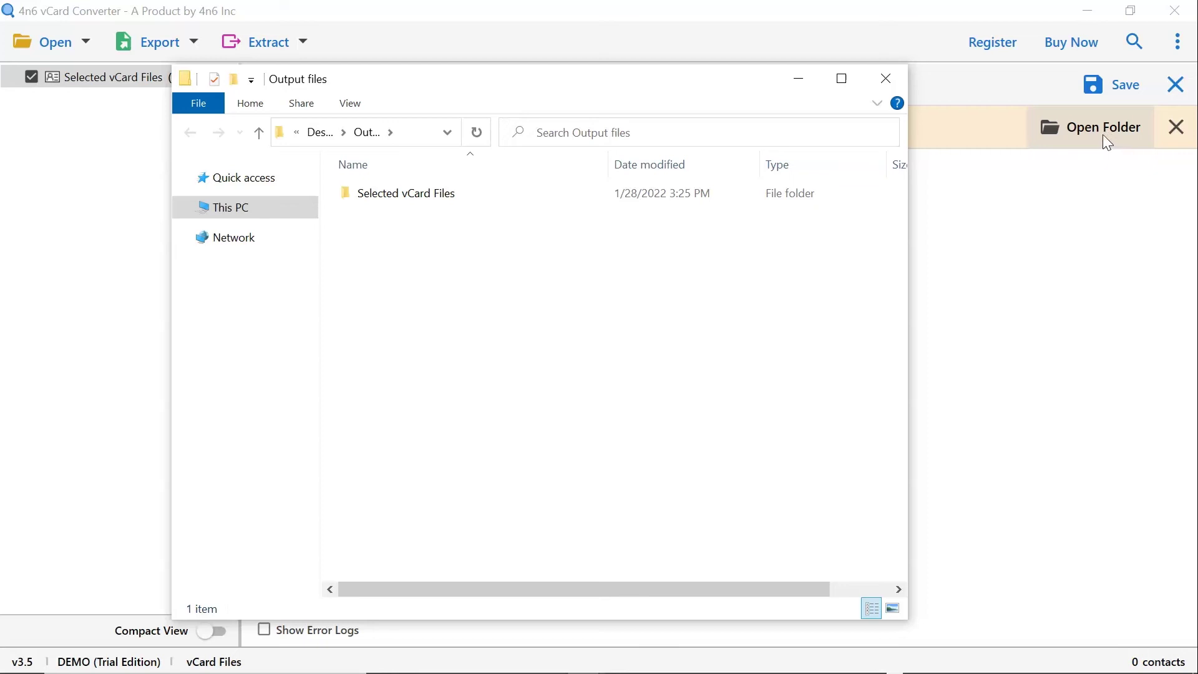
pyautogui.click(393, 198)
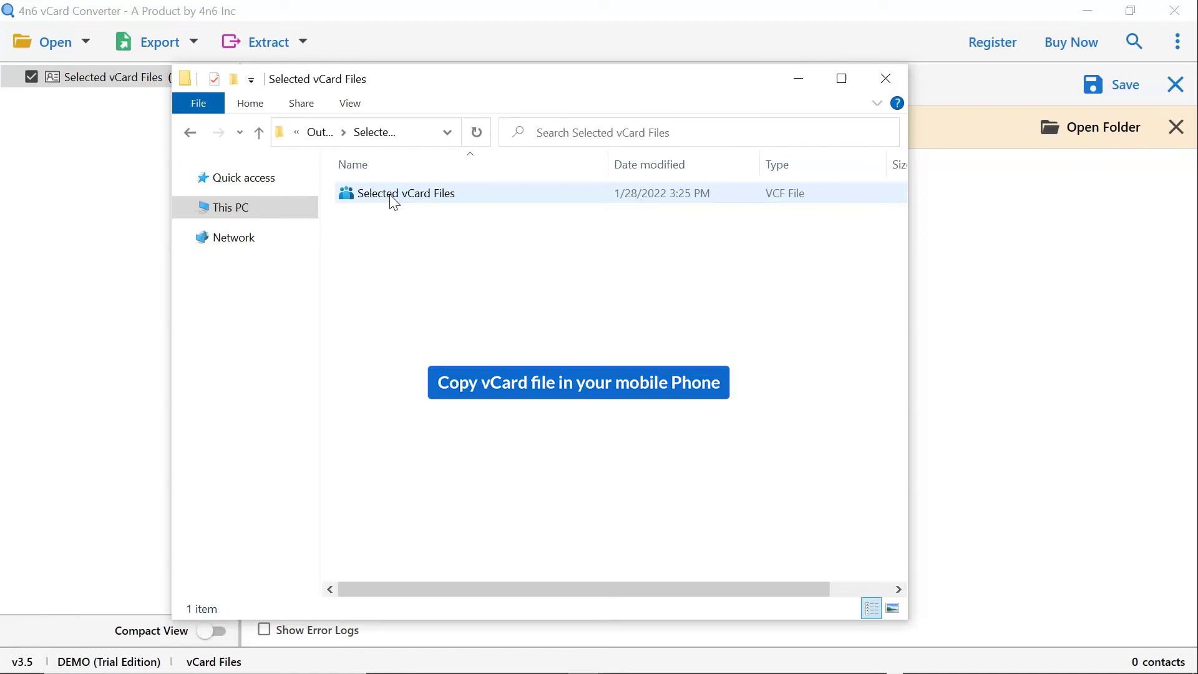